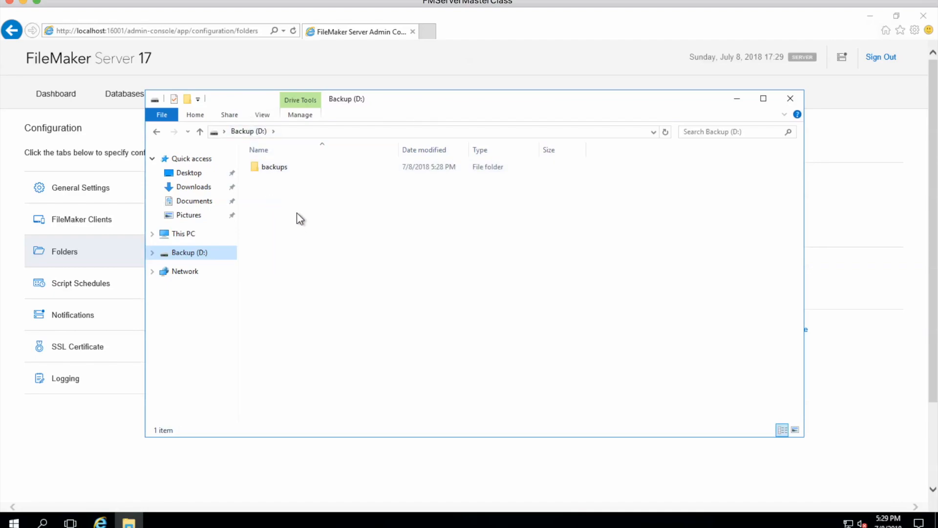
# Close the file window and save filewin:/D:/backups/ as the default backup folder path.
pyautogui.click(271, 169)
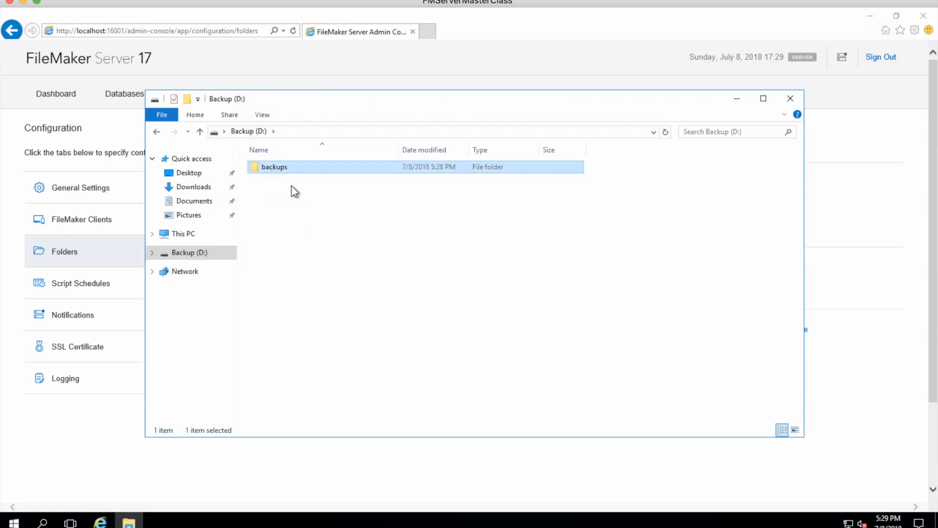
pyautogui.click(790, 99)
pyautogui.click(796, 330)
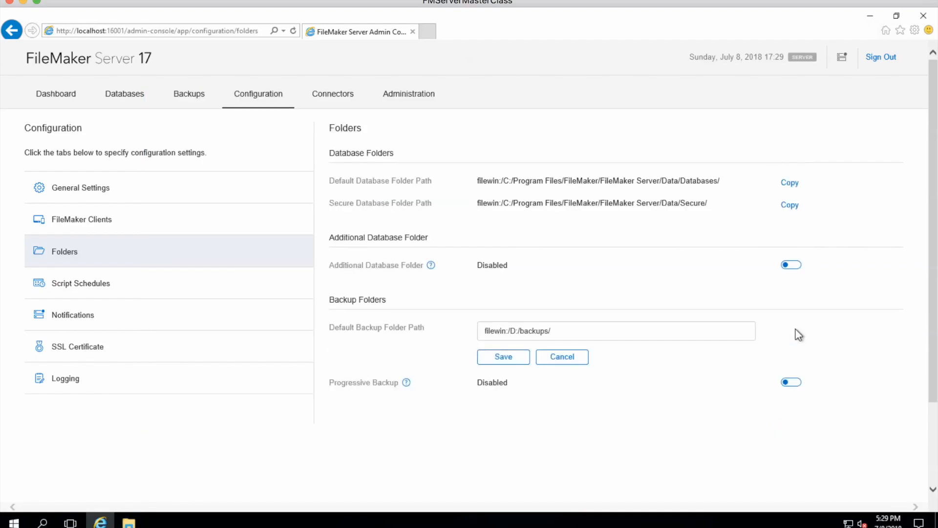
pyautogui.click(603, 332)
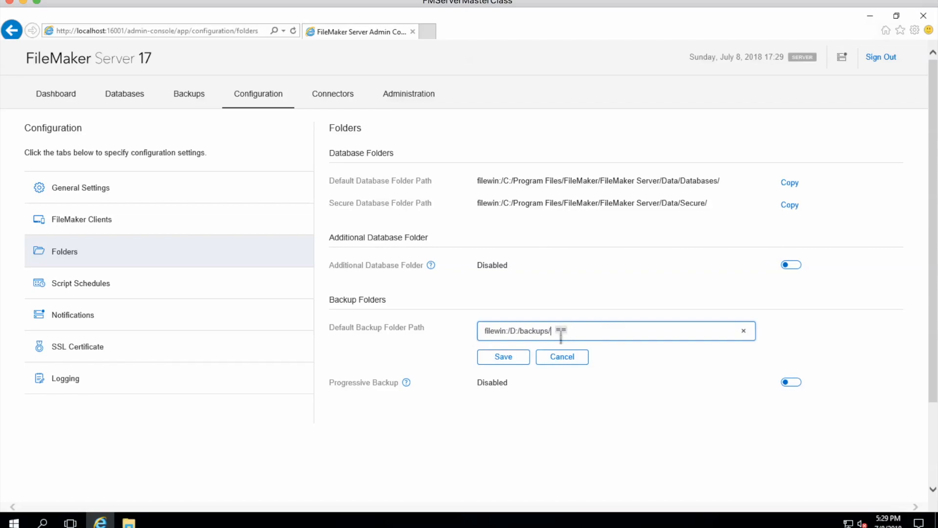
pyautogui.moveTo(557, 336); pyautogui.dragTo(549, 336)
pyautogui.click(555, 335)
pyautogui.doubleClick(552, 335)
pyautogui.click(567, 332)
pyautogui.doubleClick(534, 337)
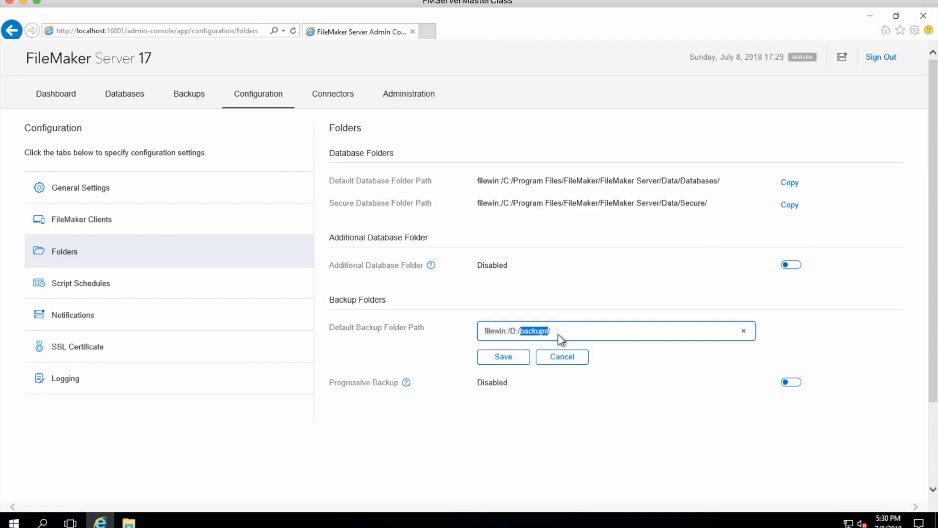
pyautogui.click(576, 330)
pyautogui.doubleClick(536, 333)
pyautogui.click(516, 335)
pyautogui.doubleClick(539, 333)
pyautogui.click(499, 356)
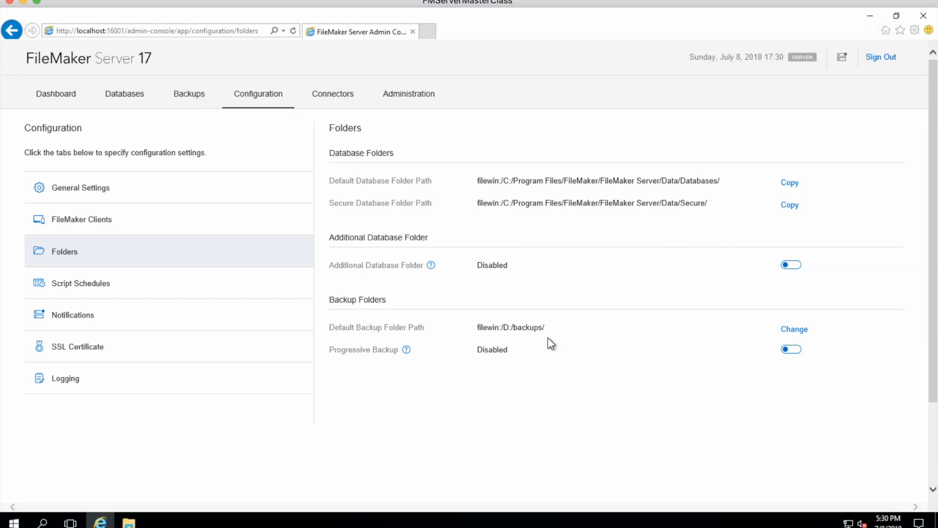
# Examine the contents of the backups folder on the Backup (D:) drive in File Explorer.
pyautogui.click(129, 522)
pyautogui.click(193, 253)
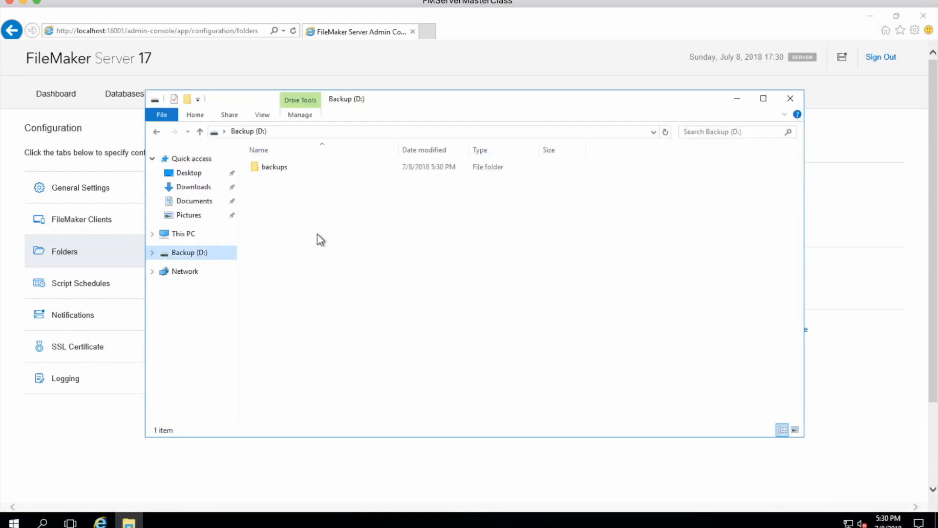
pyautogui.doubleClick(275, 167)
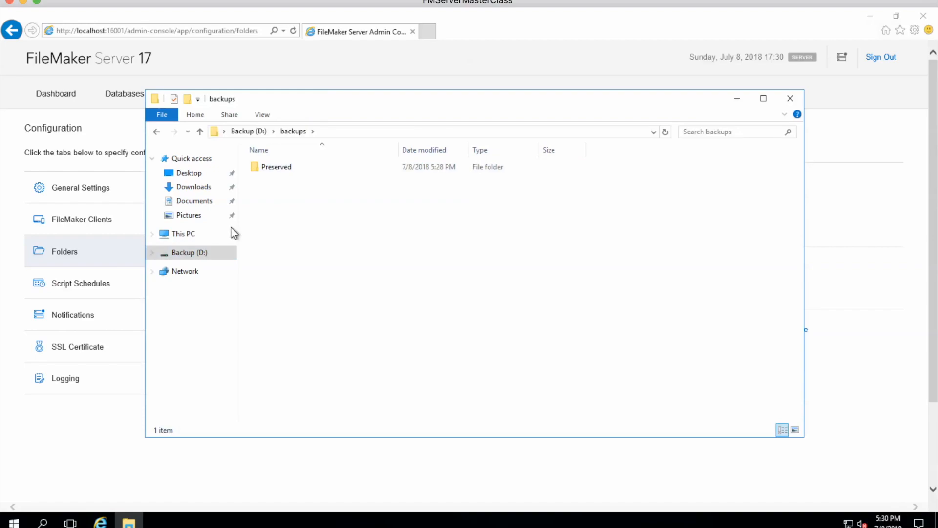
pyautogui.moveTo(304, 101); pyautogui.dragTo(279, 252)
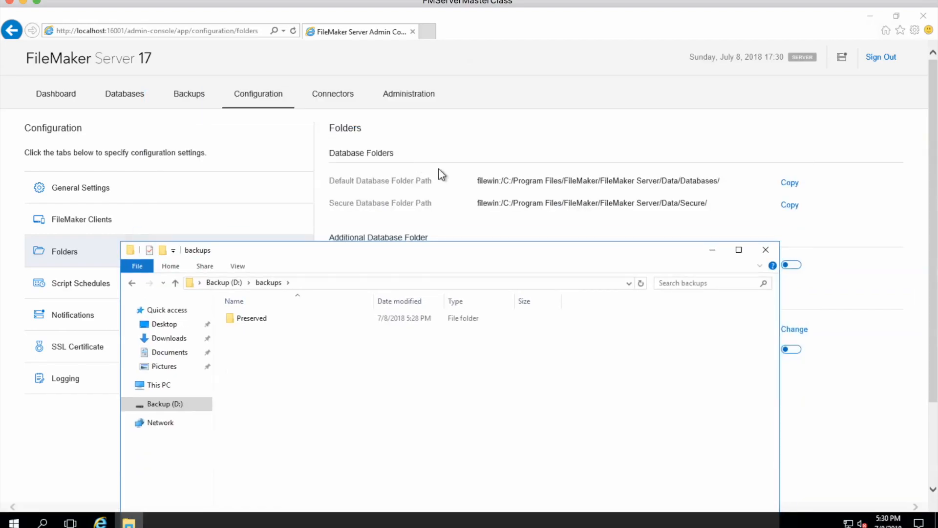
pyautogui.click(772, 254)
# Run an on-demand backup of the databases and preserve the resulting backup.
pyautogui.click(176, 108)
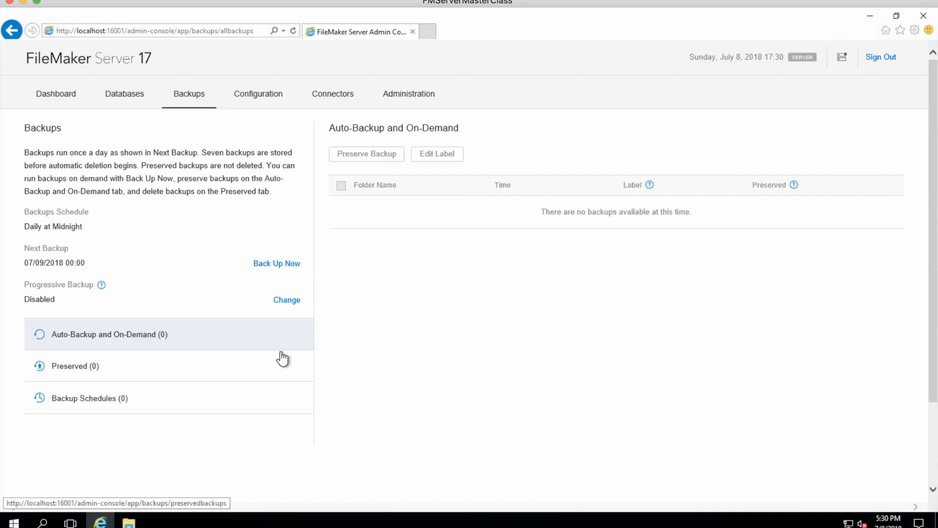
pyautogui.click(292, 263)
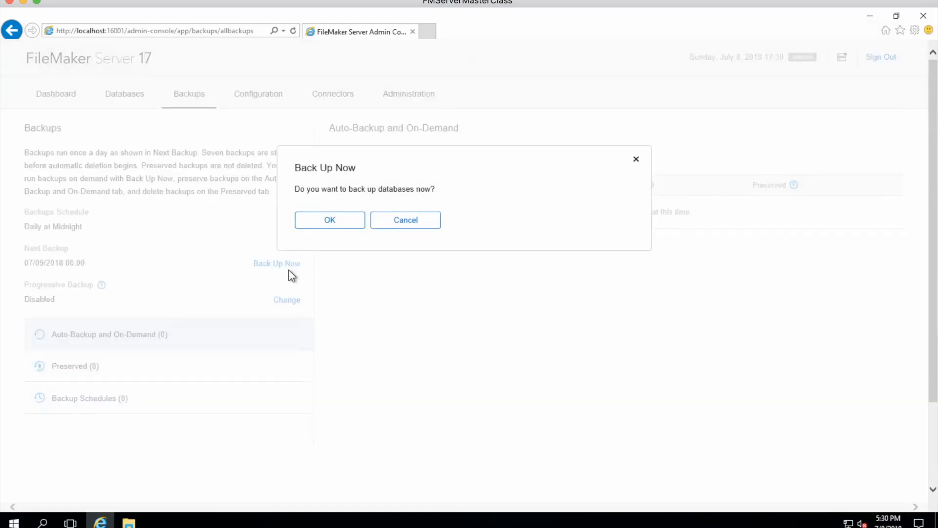
pyautogui.click(322, 227)
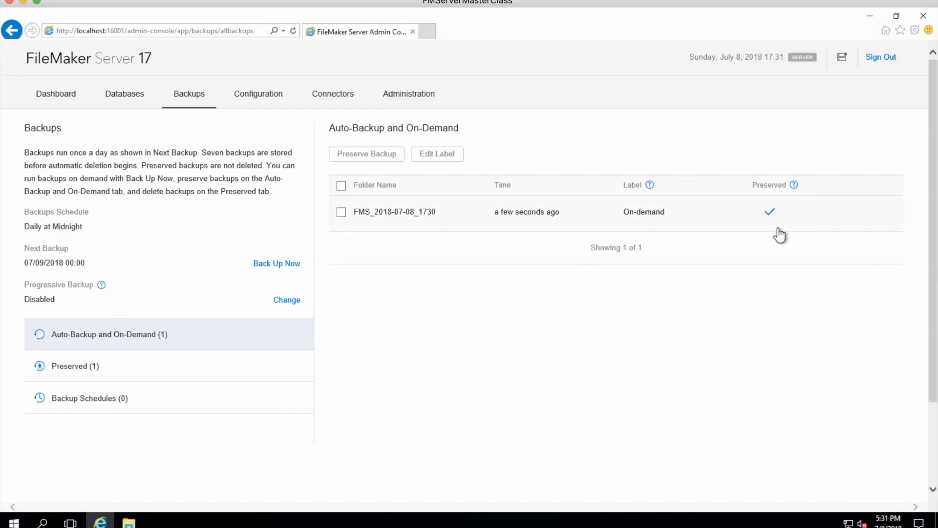
pyautogui.click(342, 212)
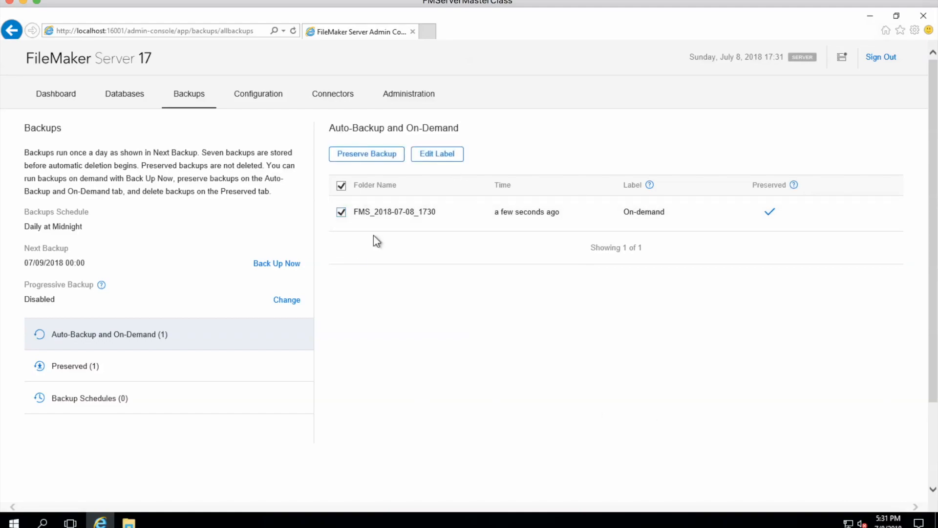
pyautogui.click(374, 157)
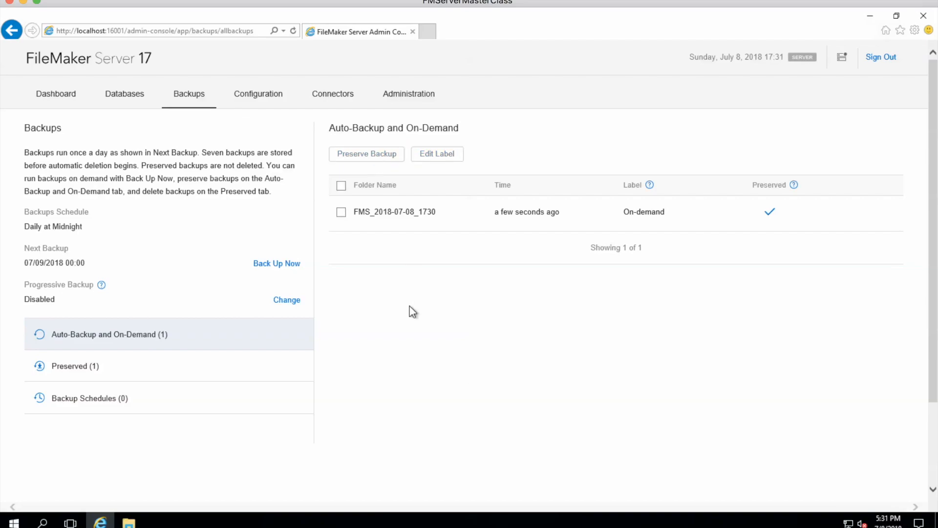
# Inspect the on-demand backup folder inside backups\Preserved on the D: drive in File Explorer.
pyautogui.click(128, 522)
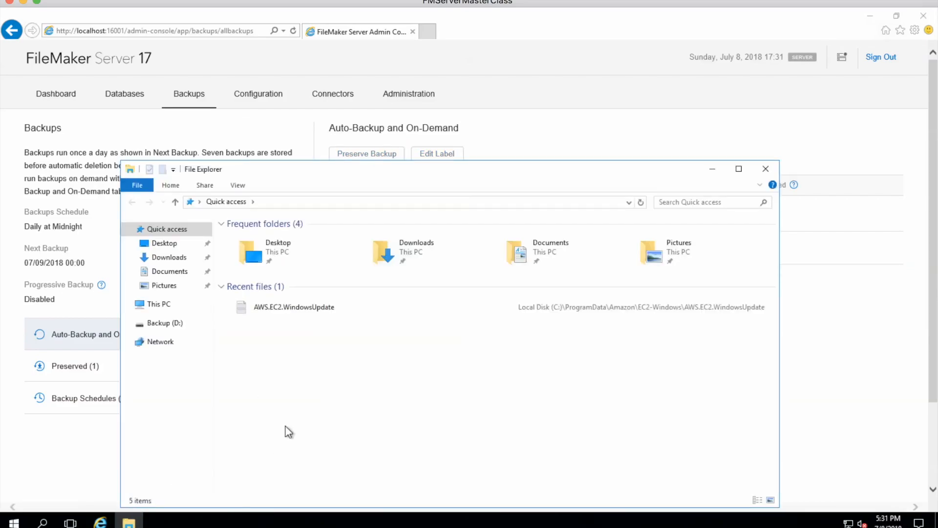
pyautogui.click(171, 324)
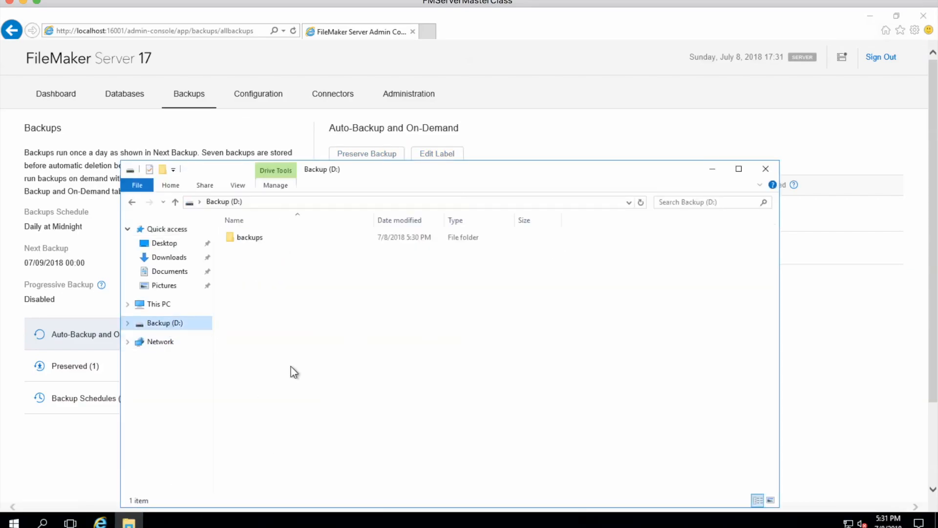
pyautogui.doubleClick(253, 242)
pyautogui.doubleClick(253, 238)
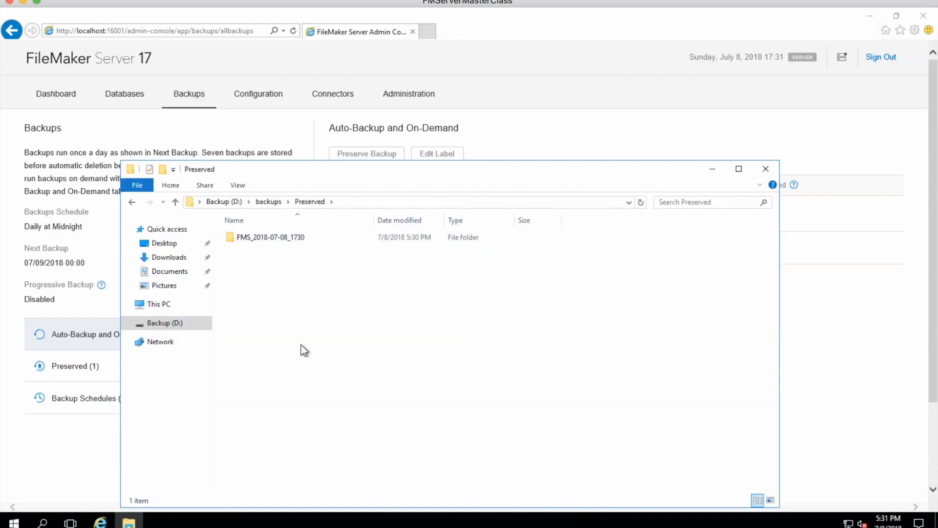
pyautogui.doubleClick(256, 239)
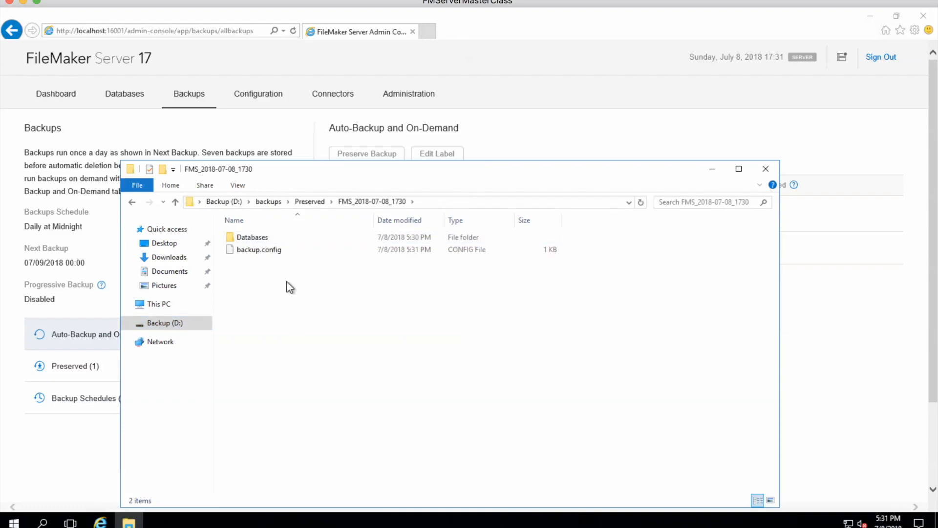
pyautogui.click(308, 203)
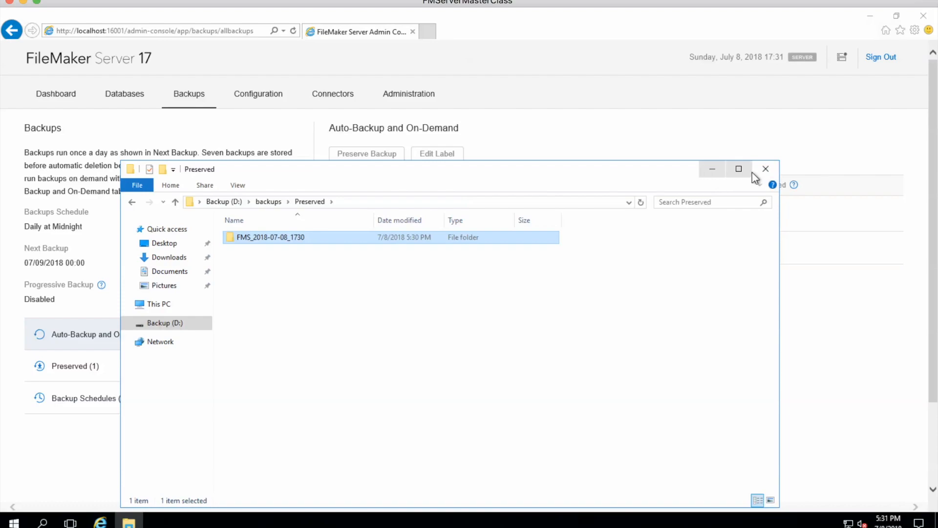
pyautogui.click(713, 170)
# Delete the on-demand backup from the preserved backups in the admin console.
pyautogui.click(84, 367)
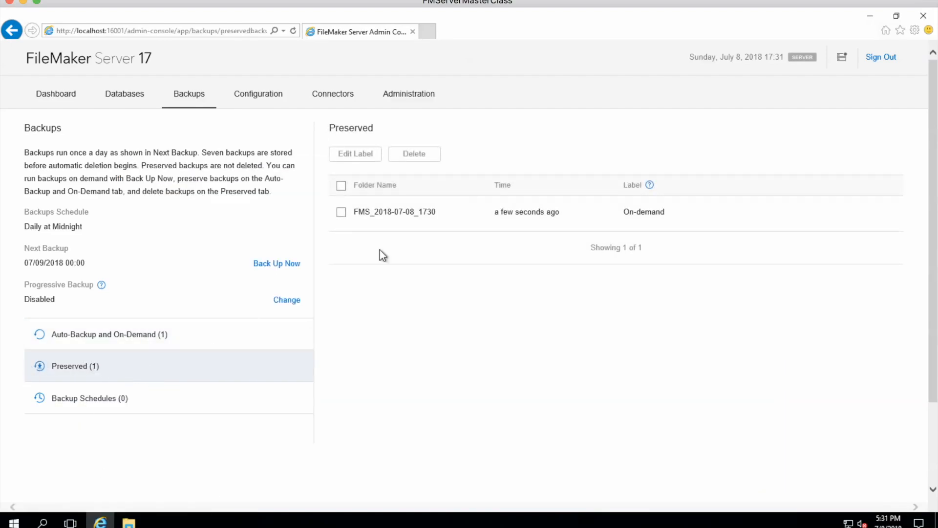
pyautogui.click(338, 214)
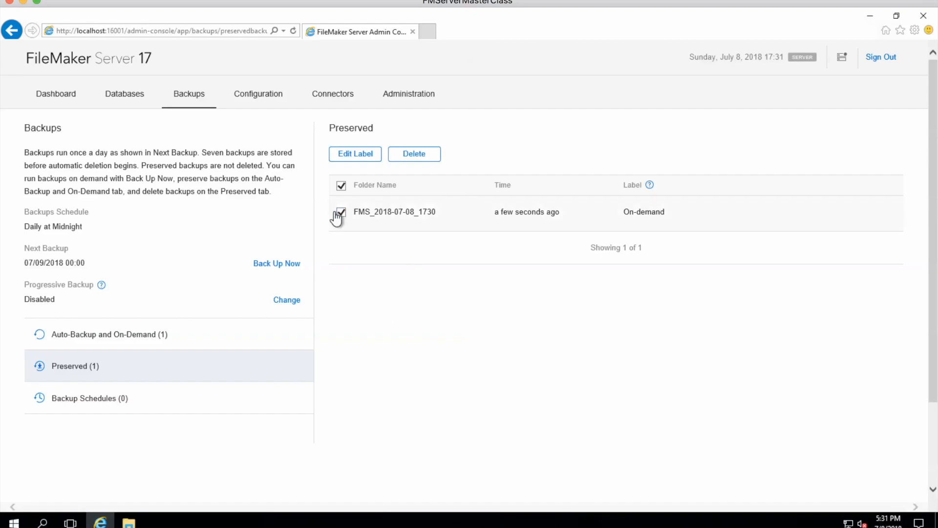
pyautogui.click(432, 159)
pyautogui.click(338, 221)
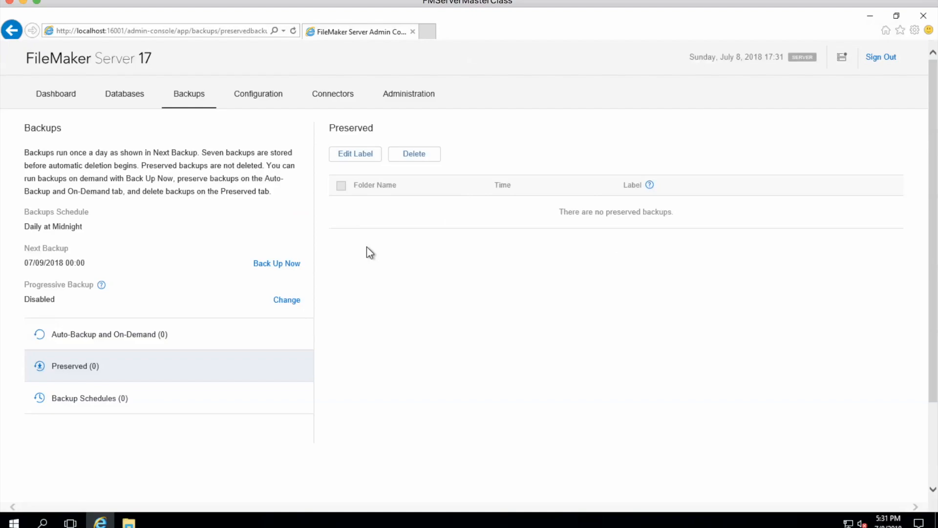
# Start a new backup schedule named FMSCustomBackup with the backup type All Databases.
pyautogui.click(138, 404)
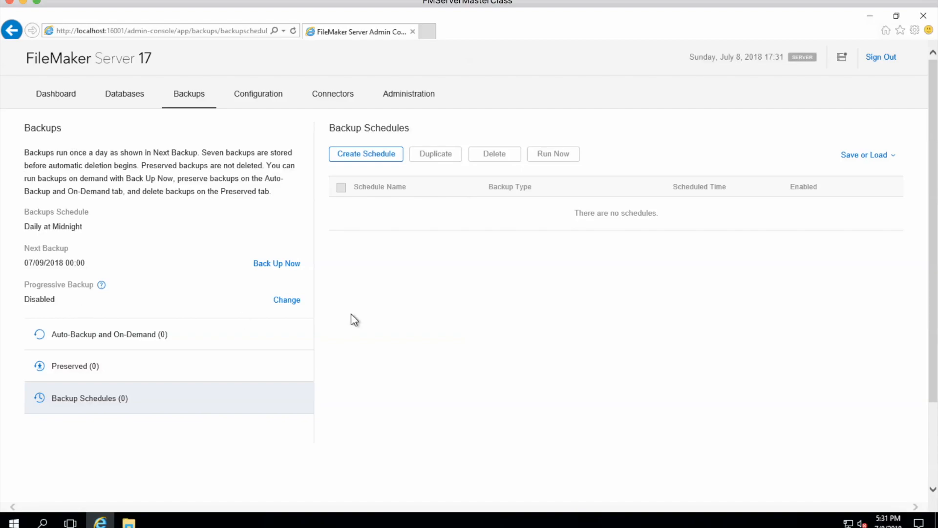
pyautogui.click(373, 157)
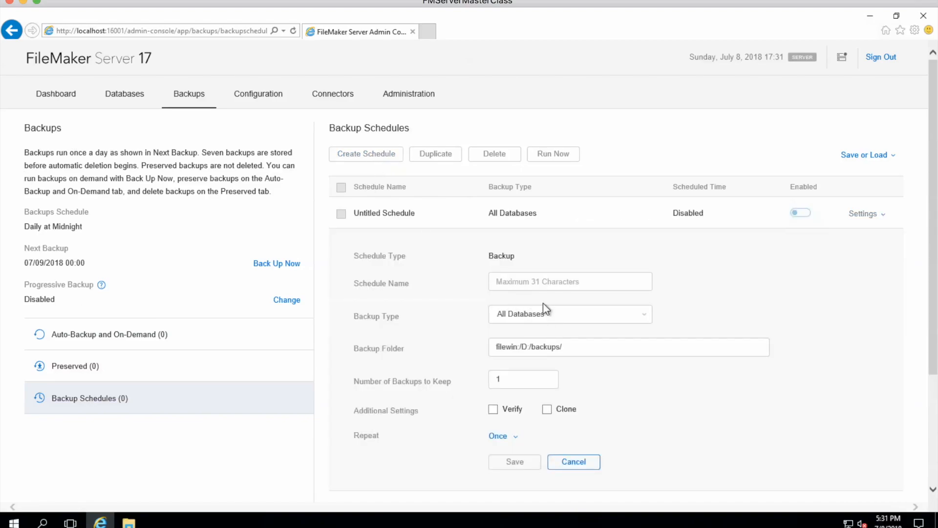
pyautogui.click(545, 288)
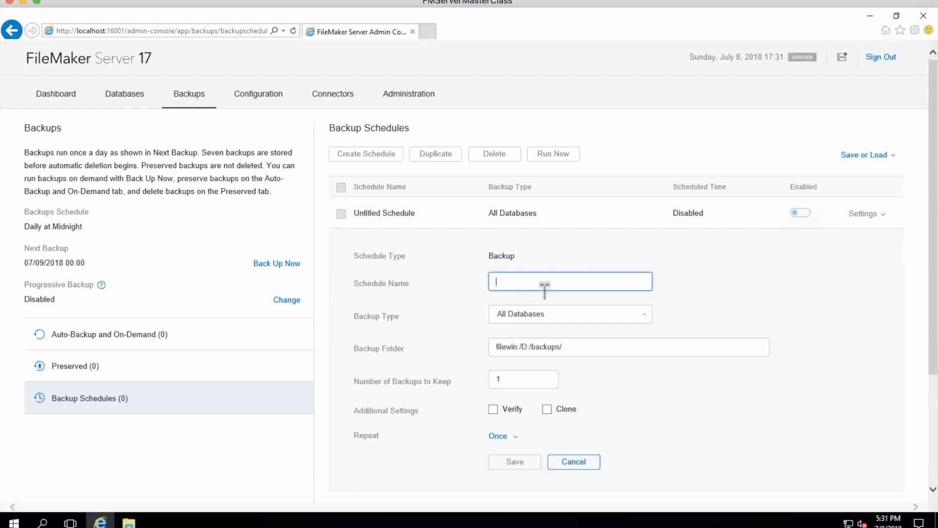
pyautogui.write('FMSCustomBackup')
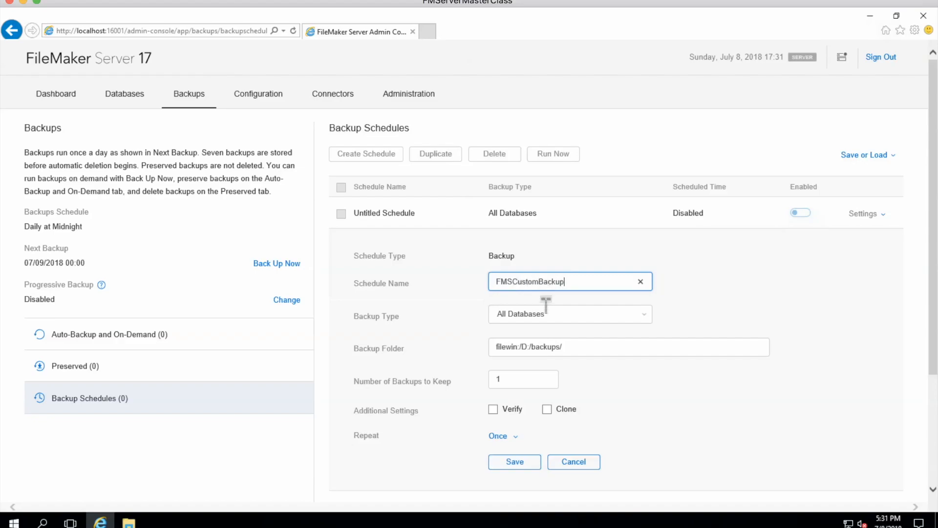
pyautogui.click(541, 313)
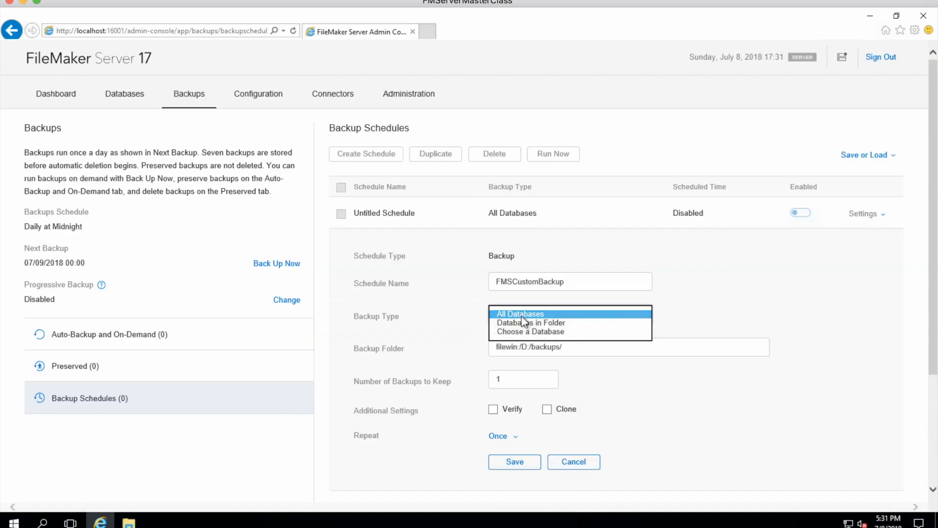
pyautogui.click(433, 337)
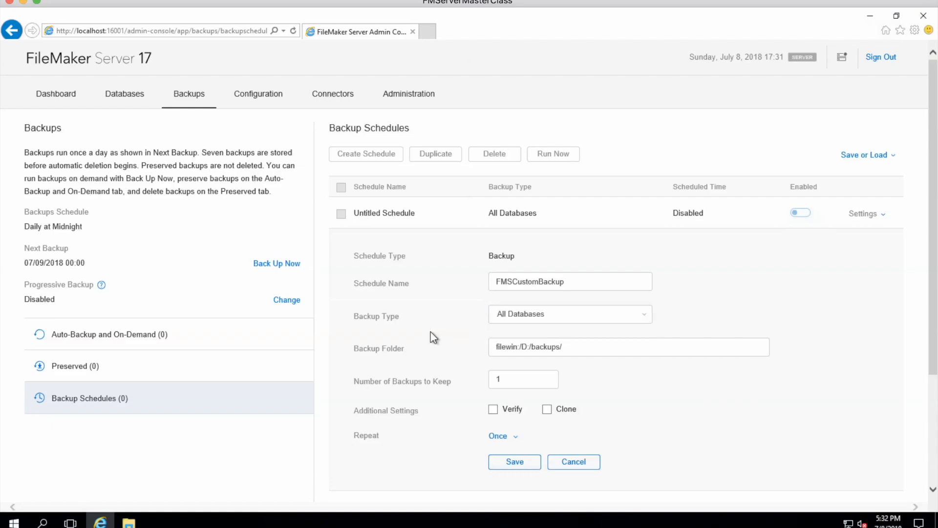
# Keep filewin:/D:/backups/ as the schedule's backup folder and set the number of backups to keep to 3.
pyautogui.click(600, 350)
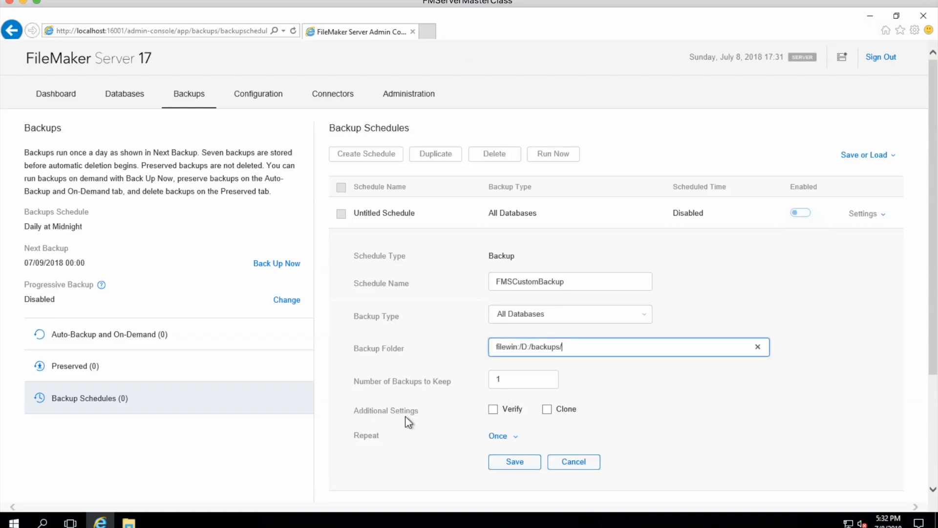
pyautogui.press('Tab')
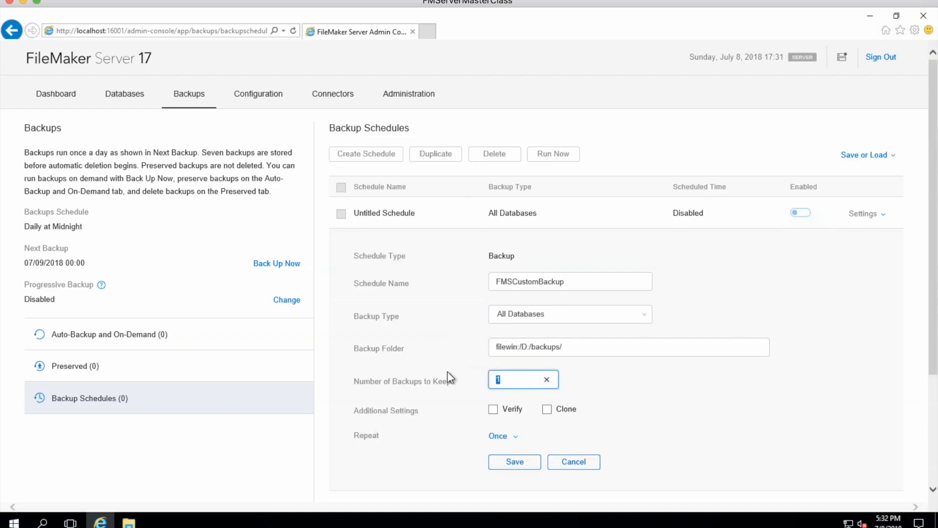
pyautogui.write('3')
pyautogui.click(691, 409)
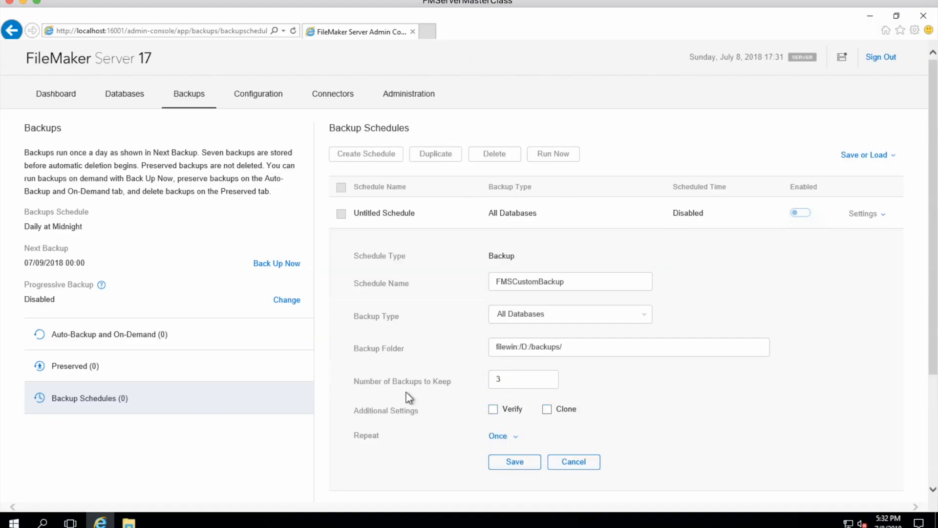
# Set the FMSCustomBackup schedule to repeat weekly, keeping 2018-07-08 as the start date.
pyautogui.scroll(-3, 489, 413)
pyautogui.click(499, 297)
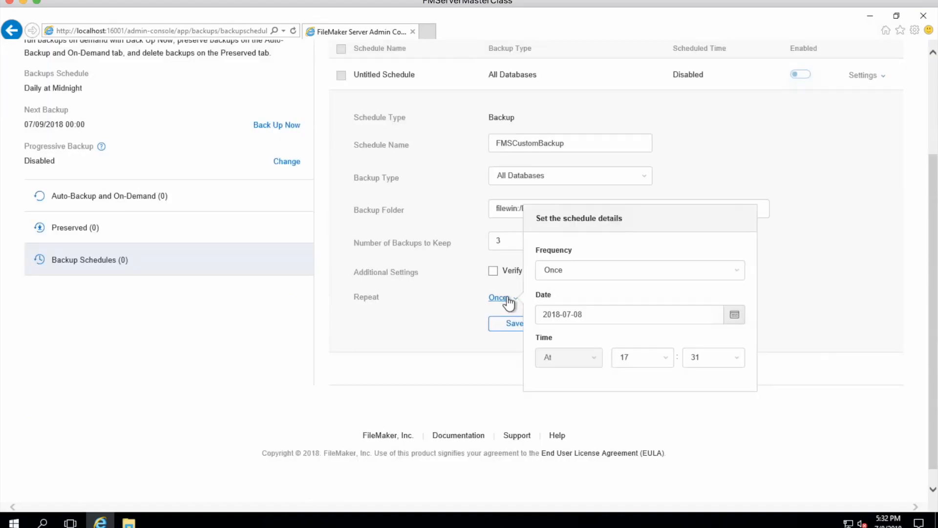
pyautogui.click(608, 274)
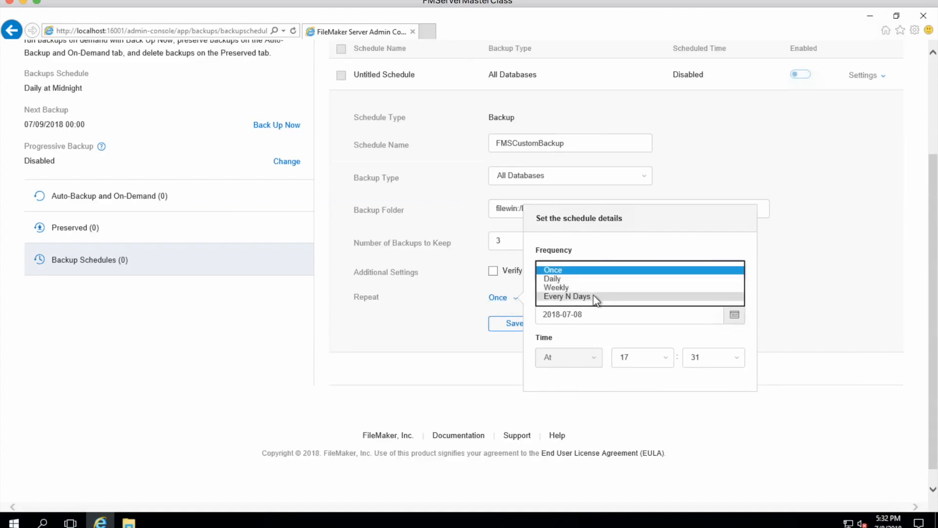
pyautogui.click(595, 289)
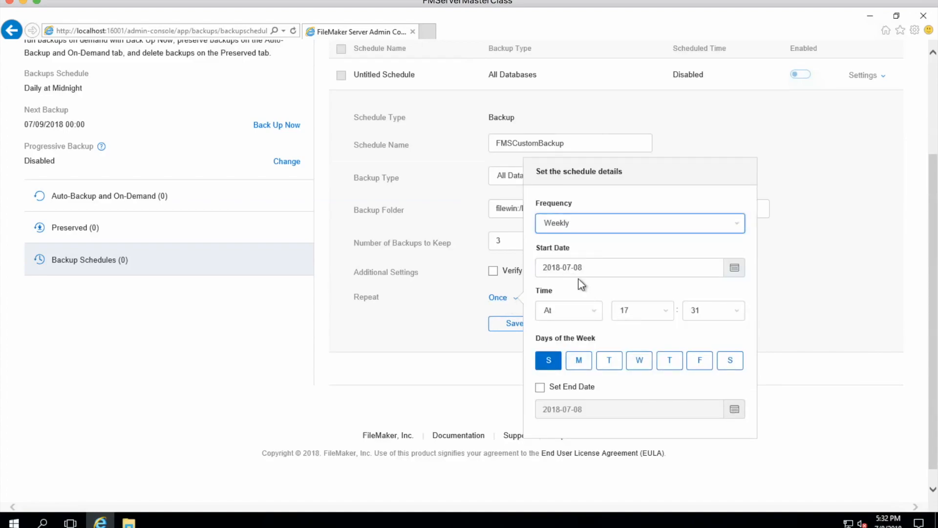
pyautogui.click(734, 269)
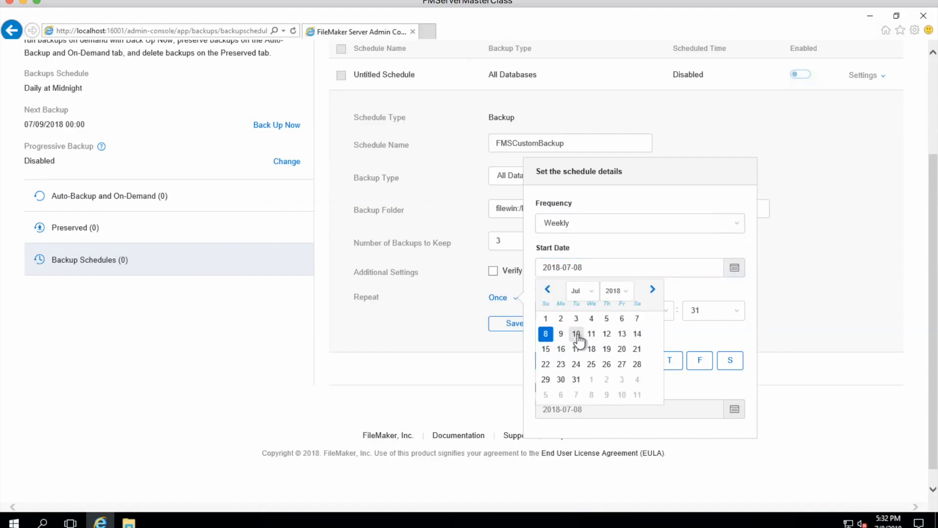
pyautogui.click(694, 289)
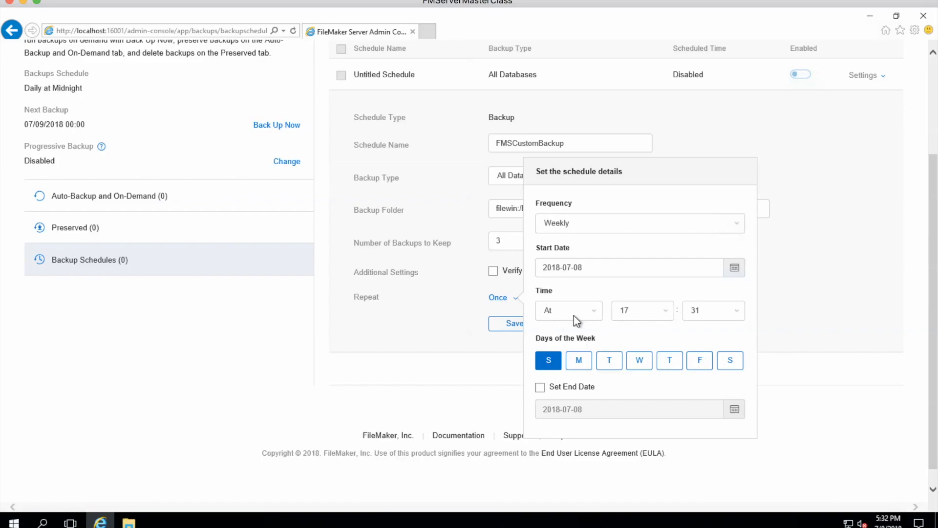
# Set the weekly backup time to 22:00 and save the schedule.
pyautogui.click(666, 310)
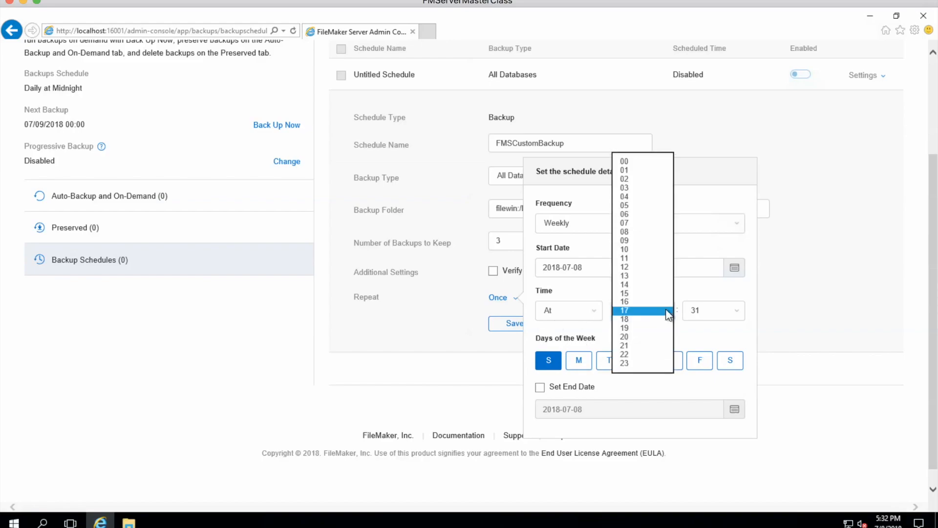
pyautogui.click(642, 354)
pyautogui.click(733, 310)
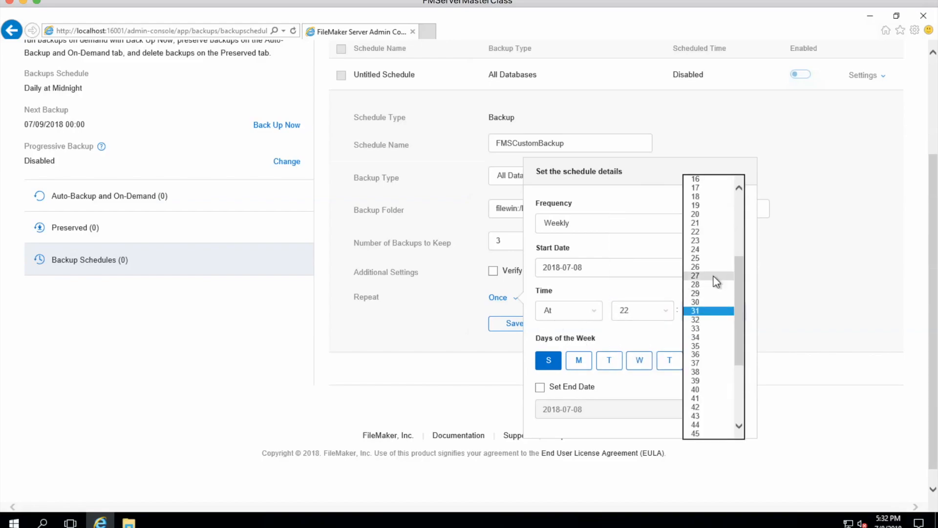
pyautogui.scroll(5, 706, 195)
pyautogui.click(699, 183)
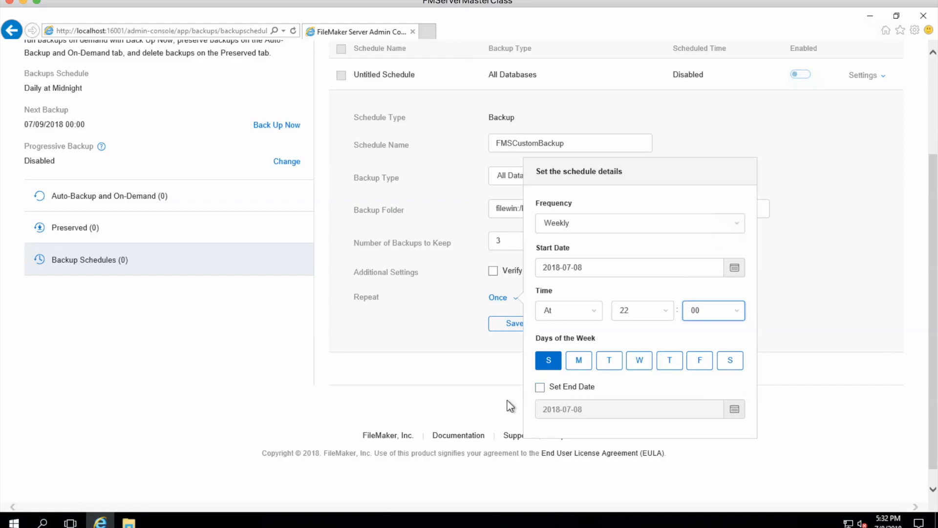
pyautogui.click(418, 398)
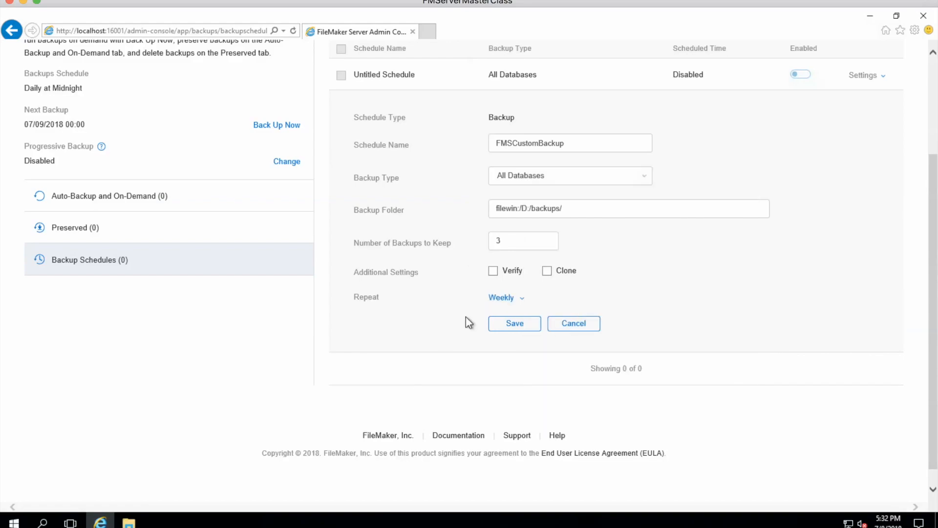
pyautogui.click(515, 323)
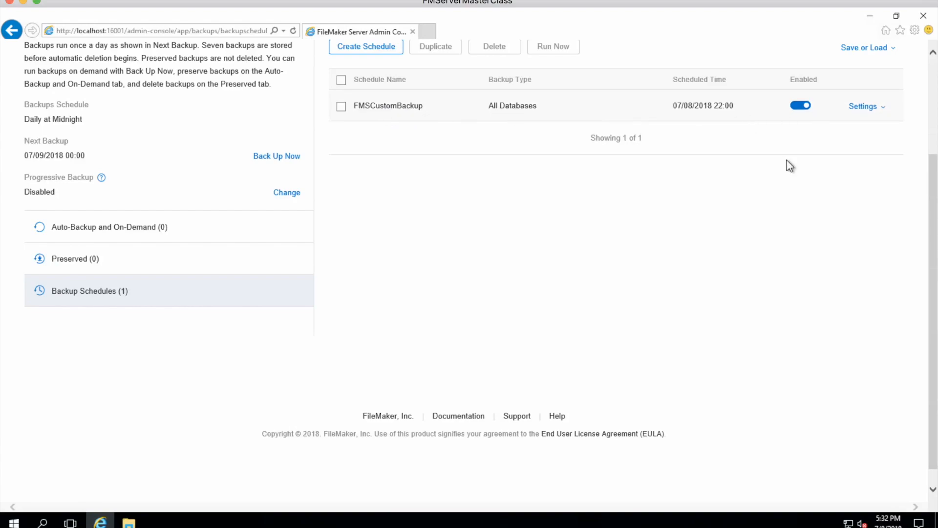
# Disable the FMSCustomBackup schedule and enable it again.
pyautogui.scroll(3, 782, 176)
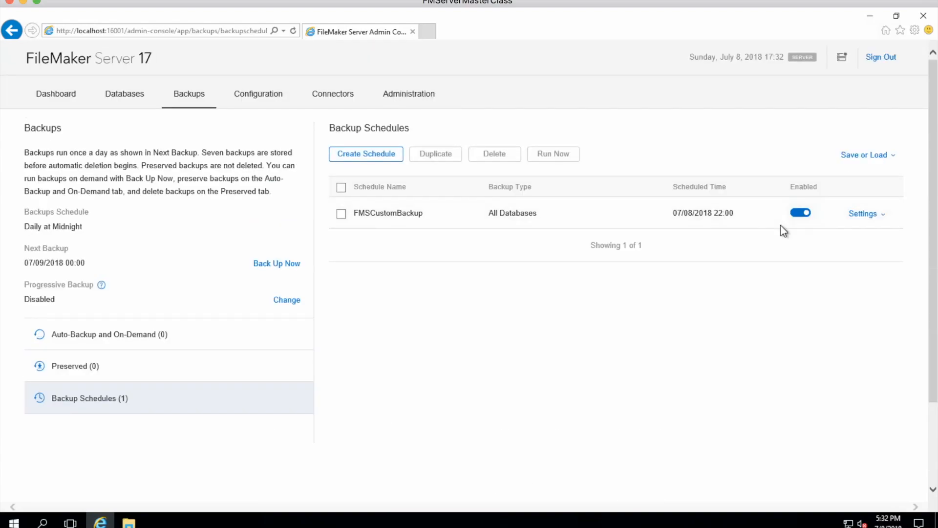
pyautogui.click(800, 214)
pyautogui.click(802, 214)
# Review the full settings of the FMSCustomBackup schedule, including its folder, frequency and repeat details.
pyautogui.click(869, 217)
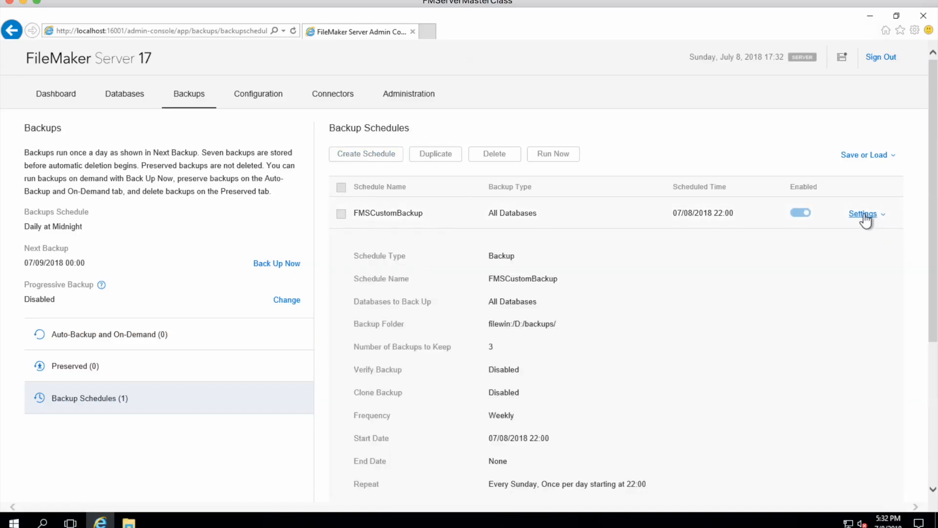
pyautogui.scroll(-5, 702, 446)
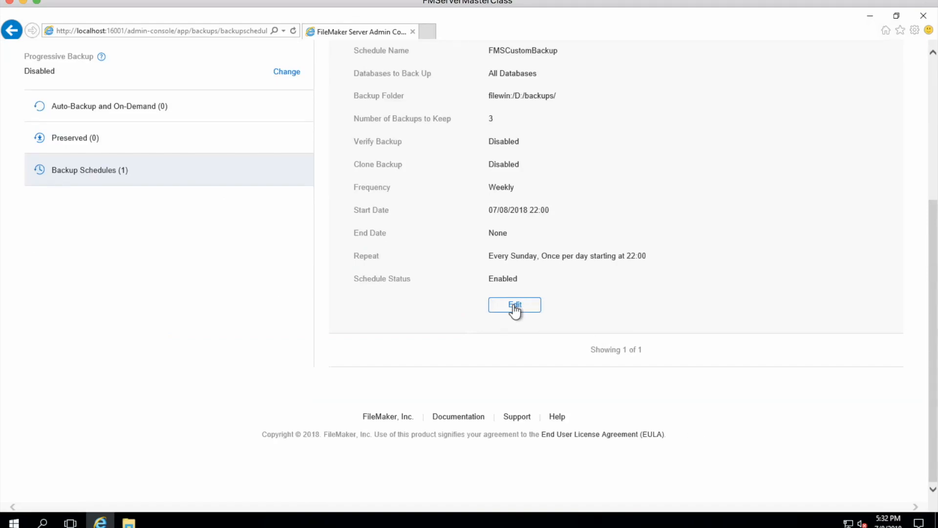
pyautogui.scroll(2, 513, 304)
pyautogui.scroll(3, 491, 378)
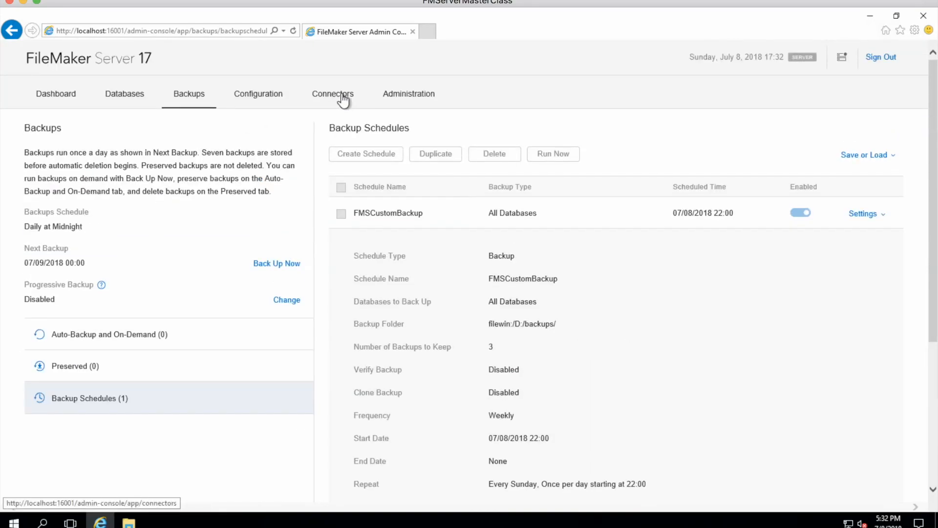
# Read the progressive backup explanation in the folder configuration and enable progressive backup.
pyautogui.click(252, 98)
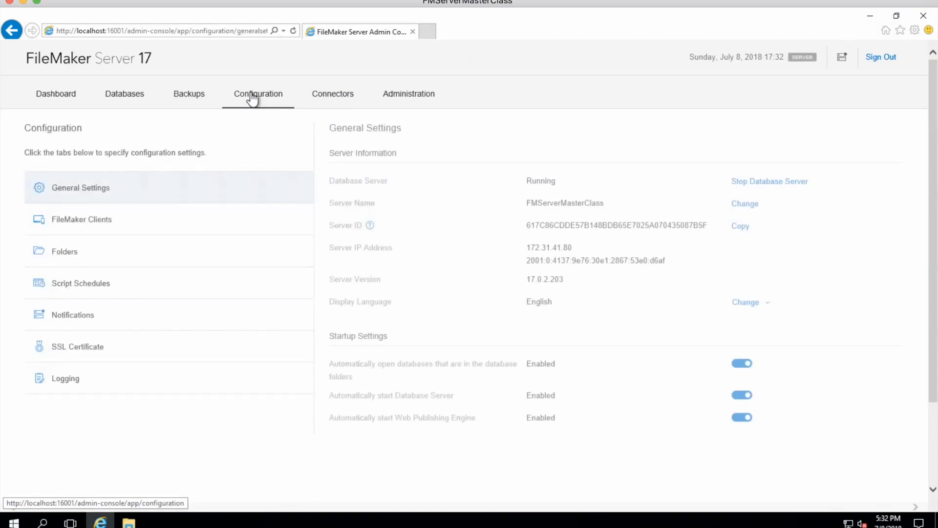
pyautogui.click(65, 256)
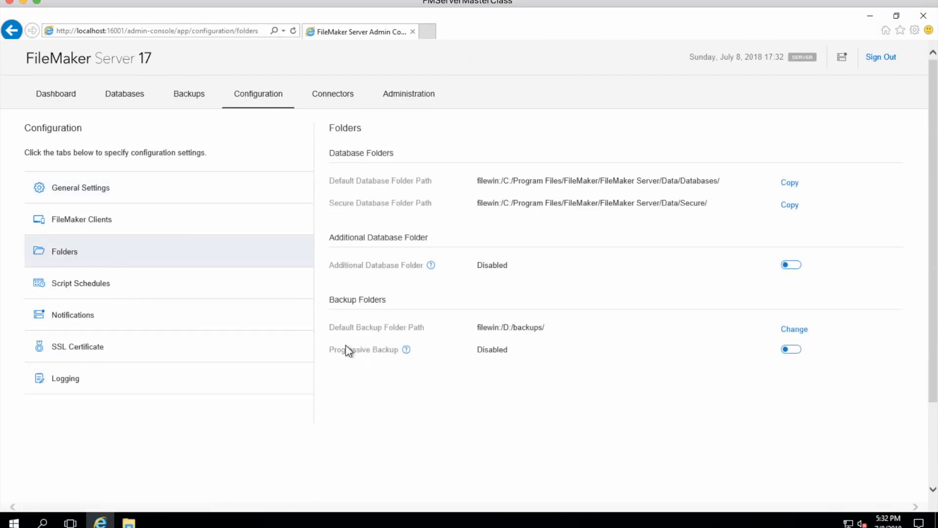
pyautogui.moveTo(407, 350)
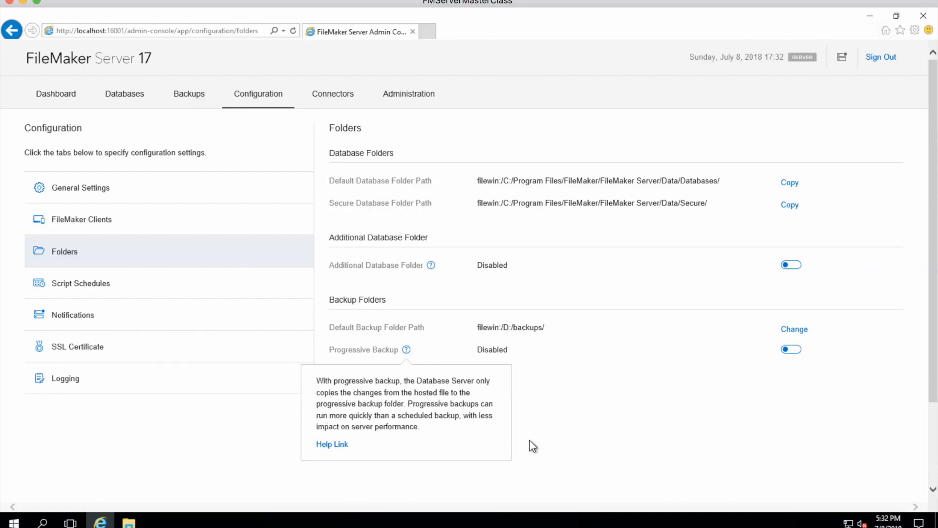
pyautogui.click(792, 350)
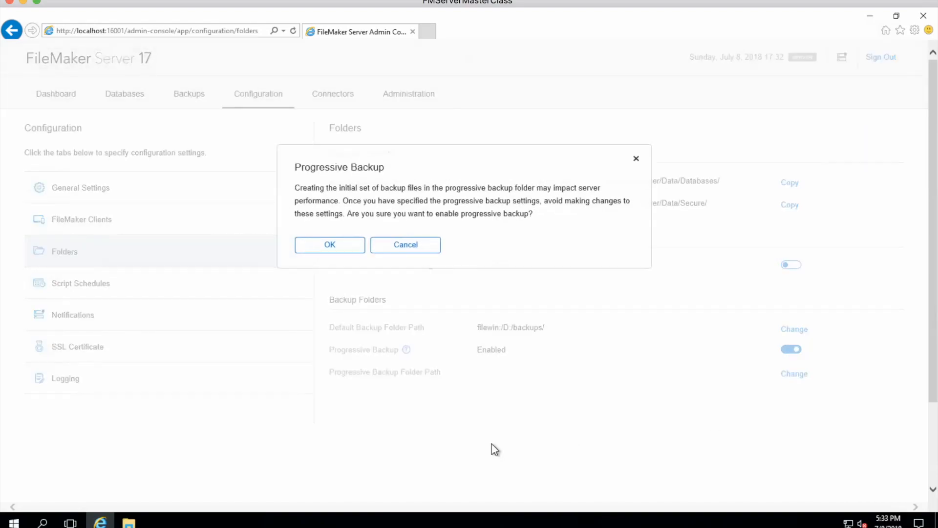
pyautogui.click(328, 246)
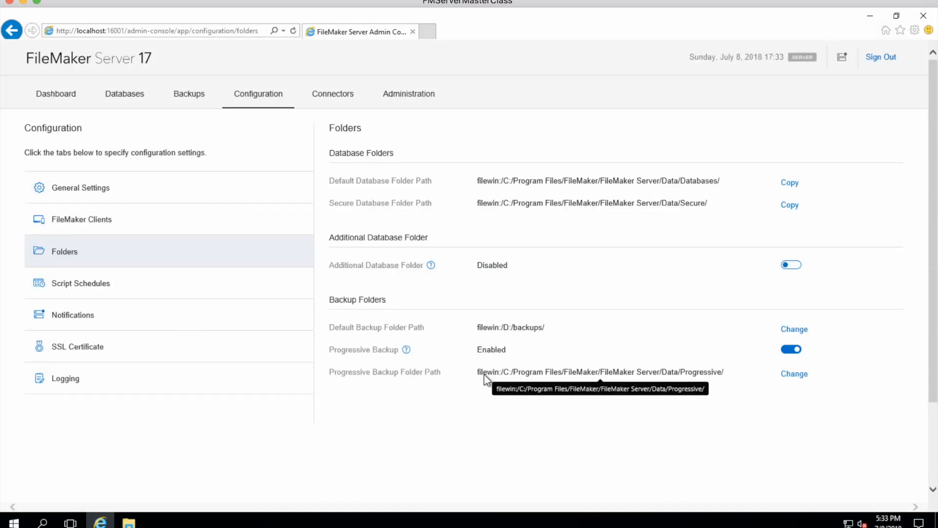
pyautogui.click(800, 381)
pyautogui.click(522, 377)
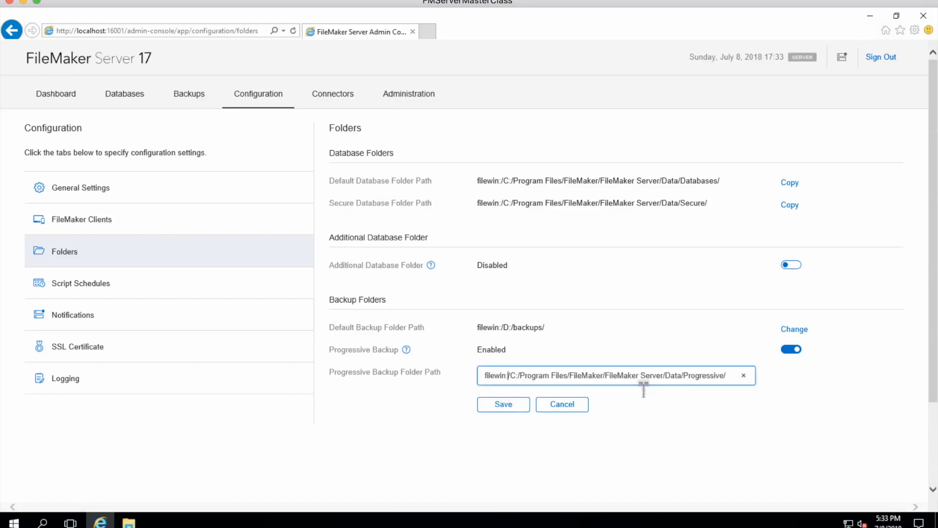
pyautogui.click(487, 382)
pyautogui.moveTo(521, 383); pyautogui.dragTo(742, 379)
pyautogui.click(705, 426)
pyautogui.click(551, 406)
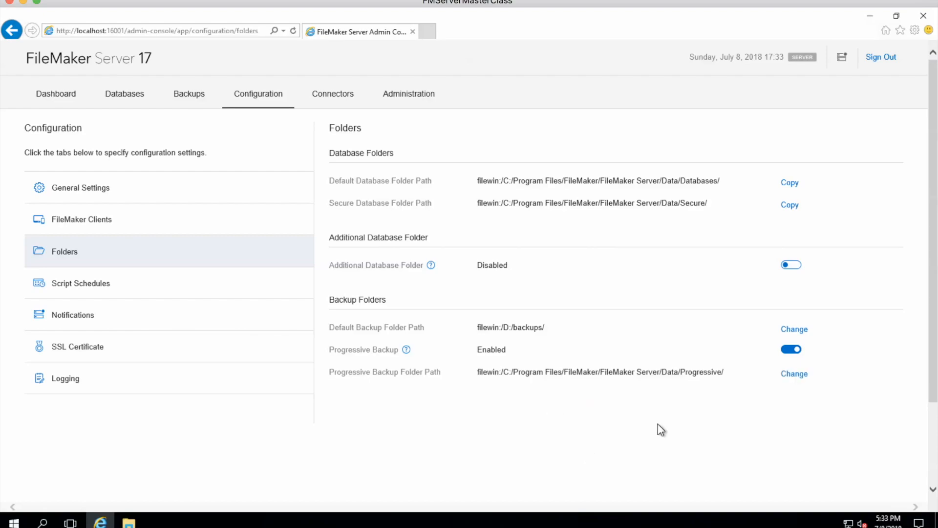
# Disable progressive backup and return to the Backups page.
pyautogui.click(793, 349)
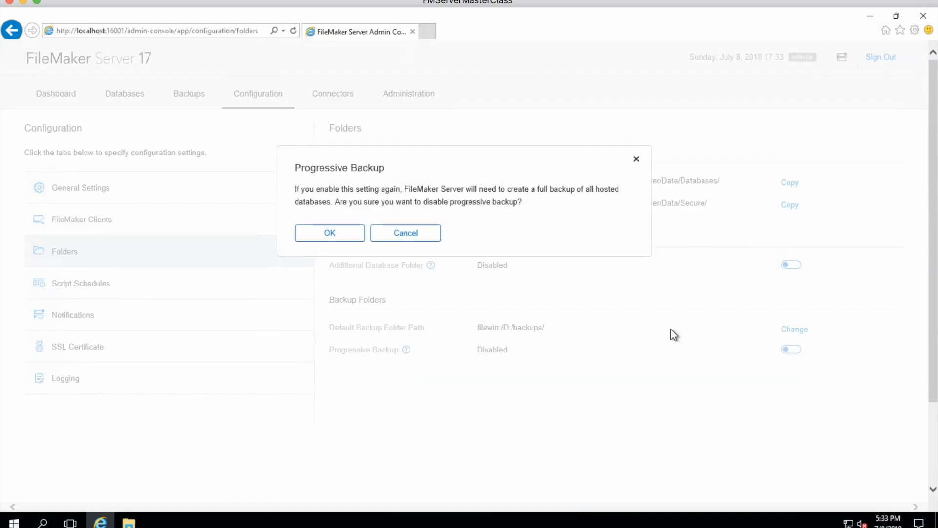
pyautogui.click(307, 235)
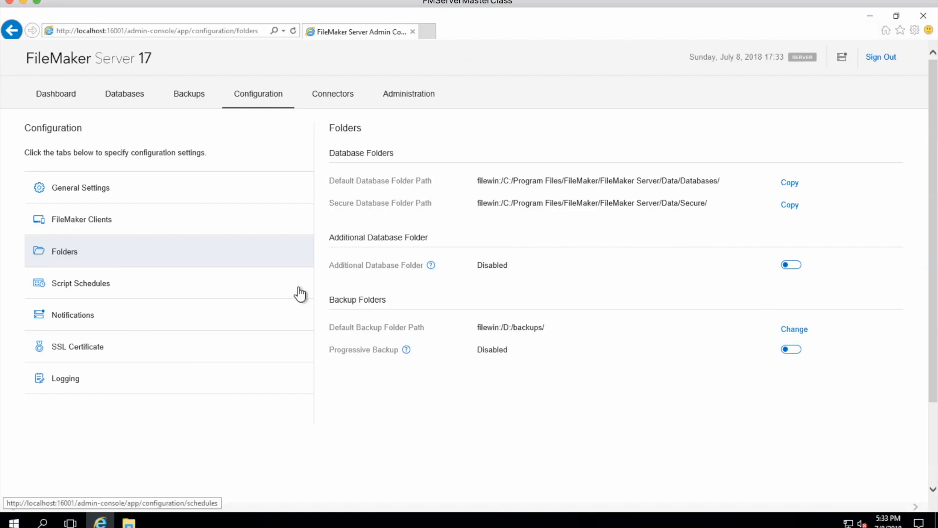
pyautogui.click(186, 98)
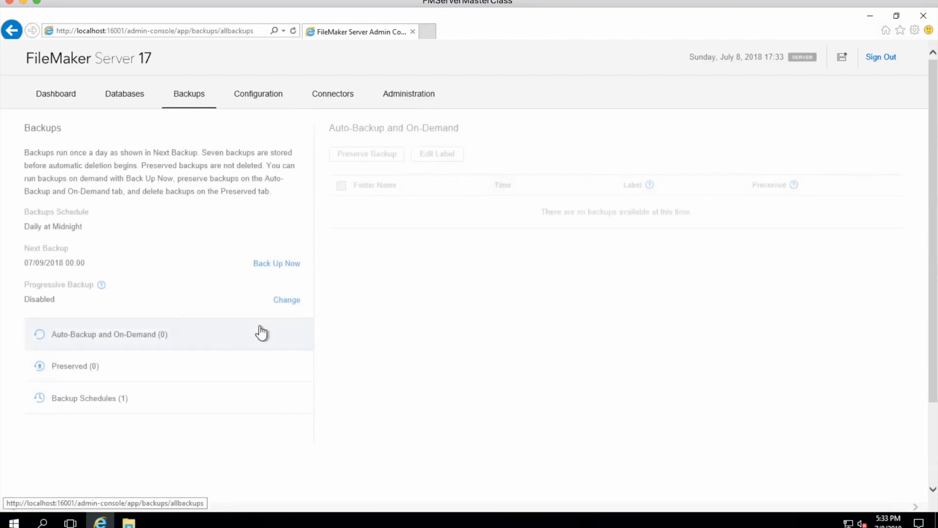